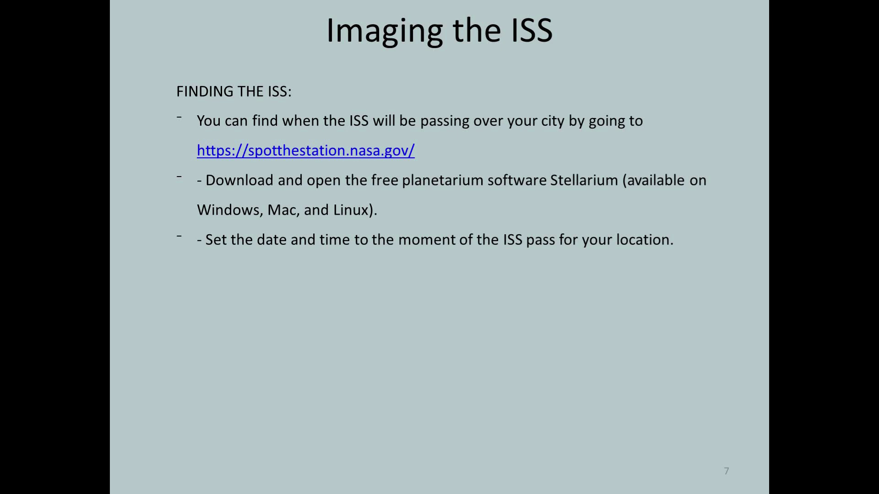
Switch to Chrome, open spotthestation.nasa.gov and maximize the browser window.
{"action": "key", "text": "super"}
{"action": "left_click", "coordinate": [90, 483]}
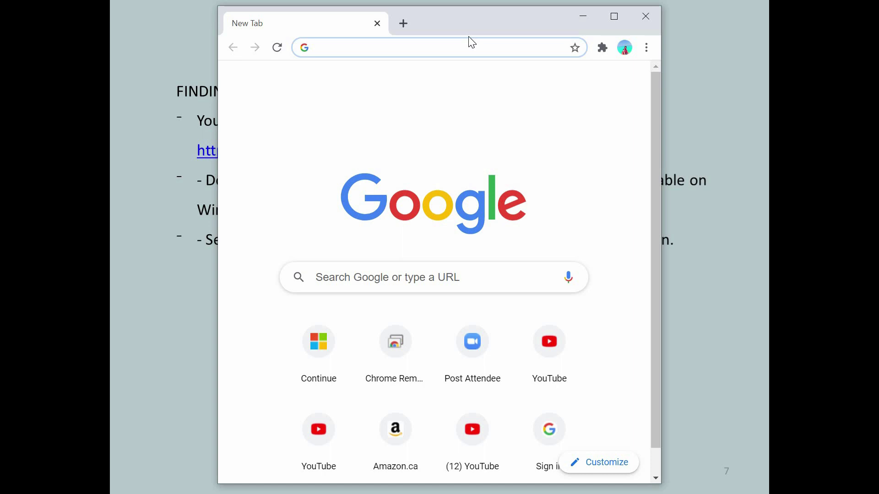
{"action": "type", "text": "spotthestation.nasa.gov"}
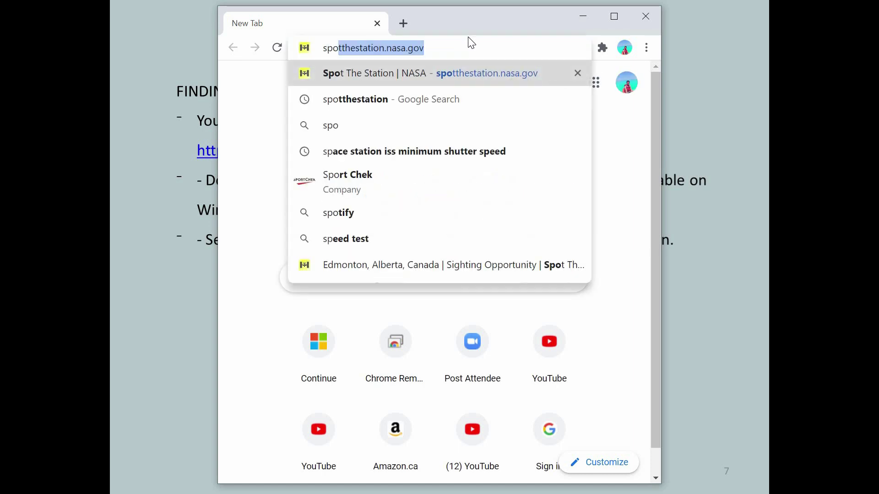
{"action": "key", "text": "Return"}
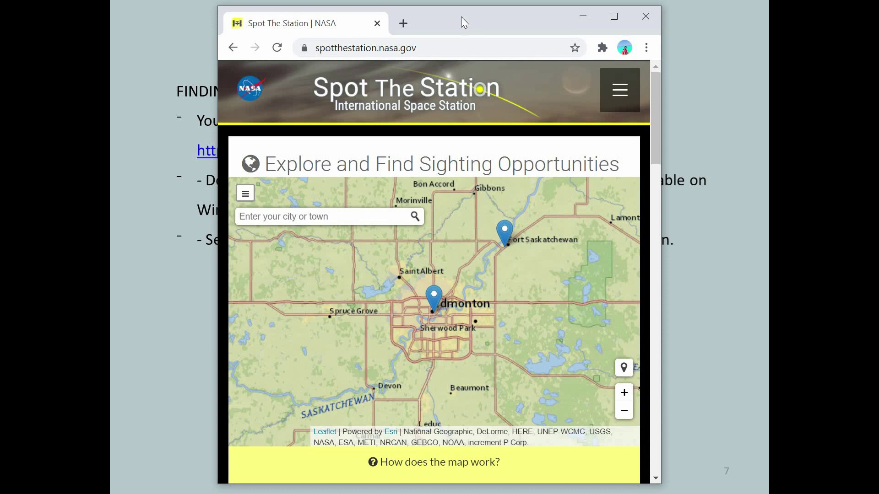
{"action": "double_click", "coordinate": [460, 16]}
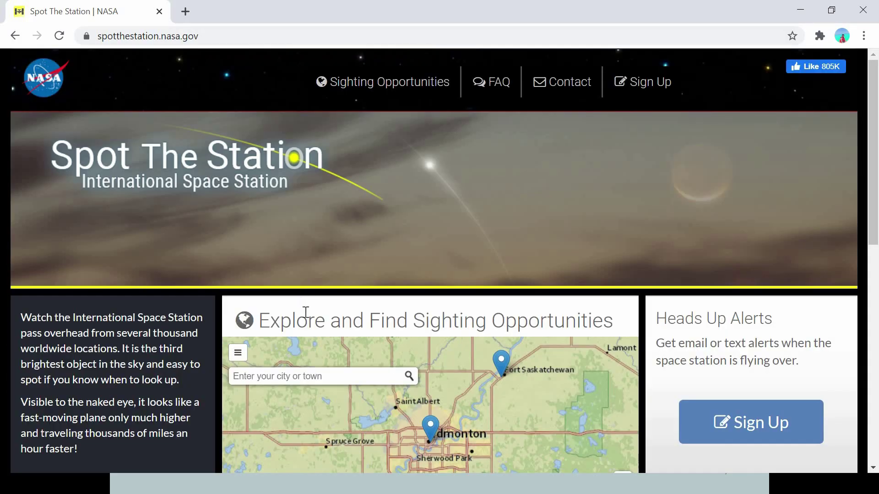
Find Edmonton, Alberta, CAN on the sighting map and open the sighting opportunities for its marker.
{"action": "scroll", "coordinate": [302, 308], "scroll_direction": "down", "scroll_amount": 5}
{"action": "left_click", "coordinate": [311, 158]}
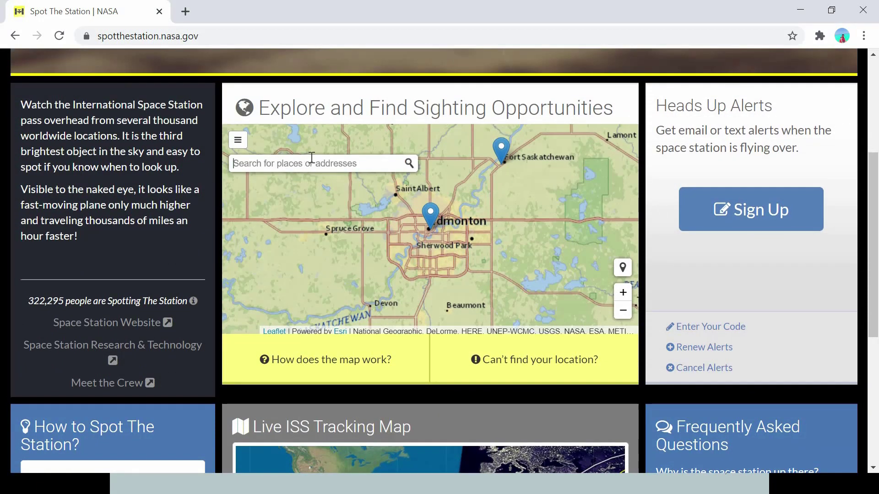
{"action": "type", "text": "Edmonton"}
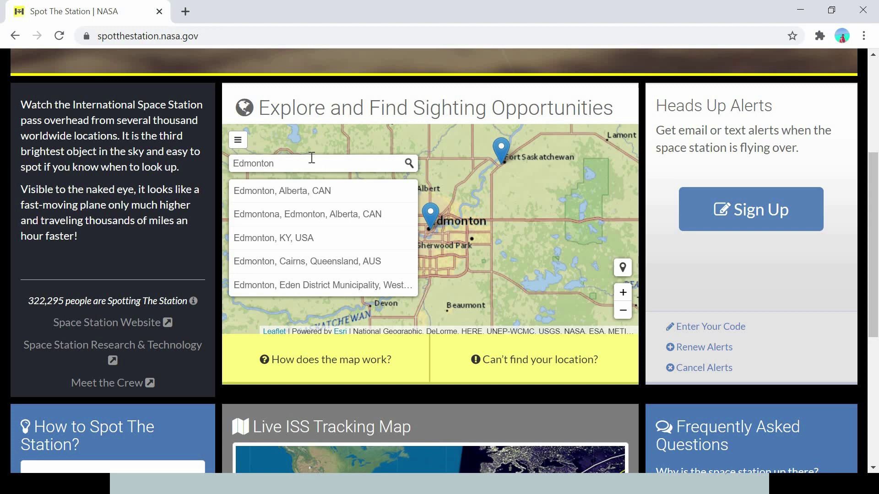
{"action": "left_click", "coordinate": [324, 192]}
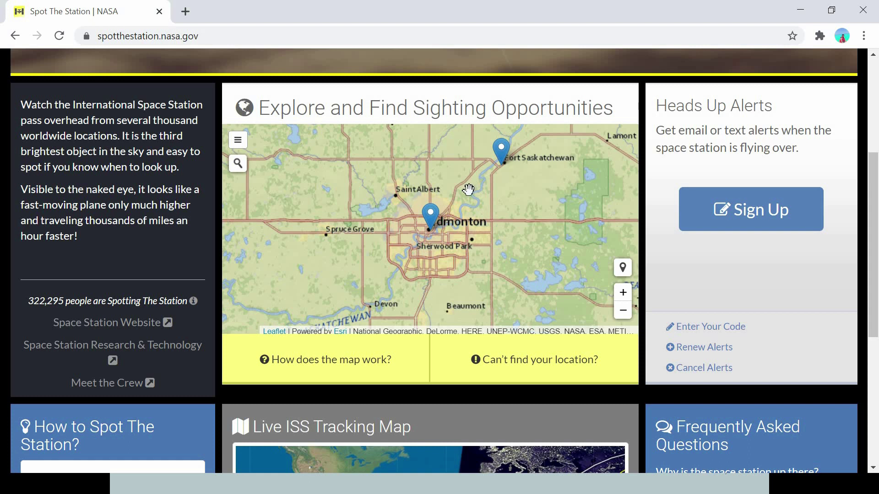
{"action": "left_click", "coordinate": [431, 222]}
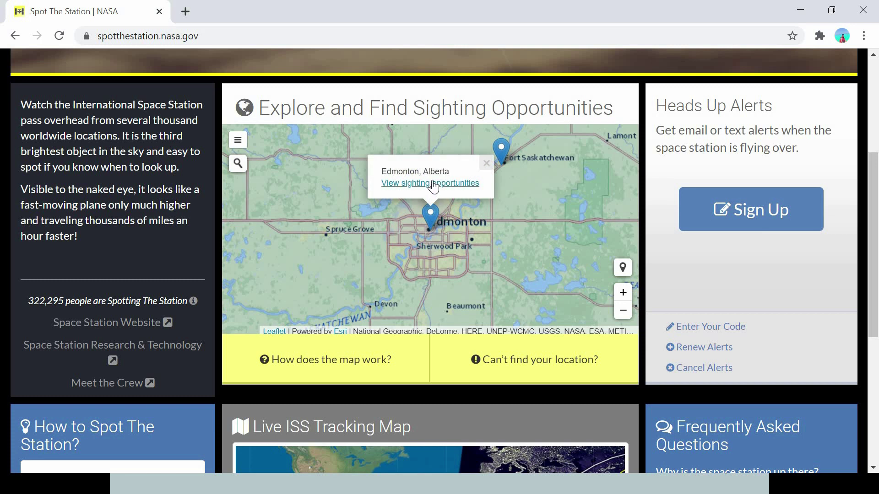
{"action": "left_click", "coordinate": [433, 184]}
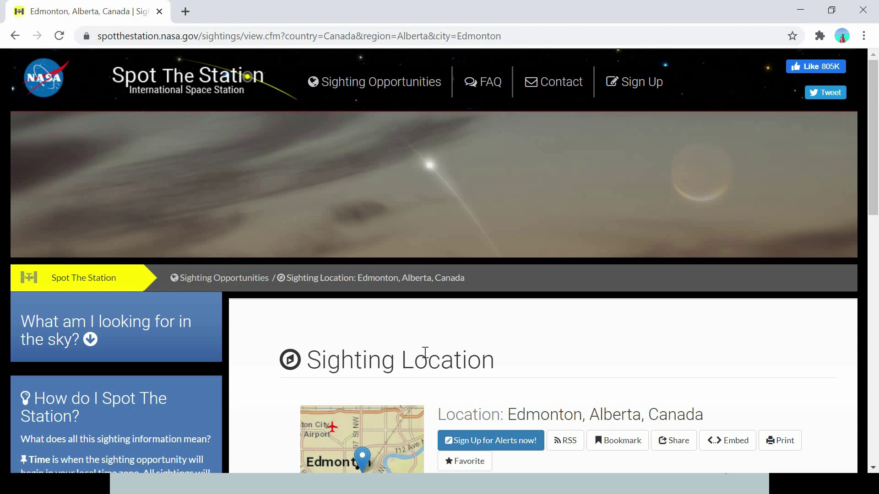
Examine the ISS sightings table, focusing on the date, maximum height, and appearing and disappearing directions of the Sat Jan 30, 6:37 PM pass.
{"action": "scroll", "coordinate": [426, 358], "scroll_direction": "down", "scroll_amount": 5}
{"action": "scroll", "coordinate": [423, 357], "scroll_direction": "down", "scroll_amount": 5}
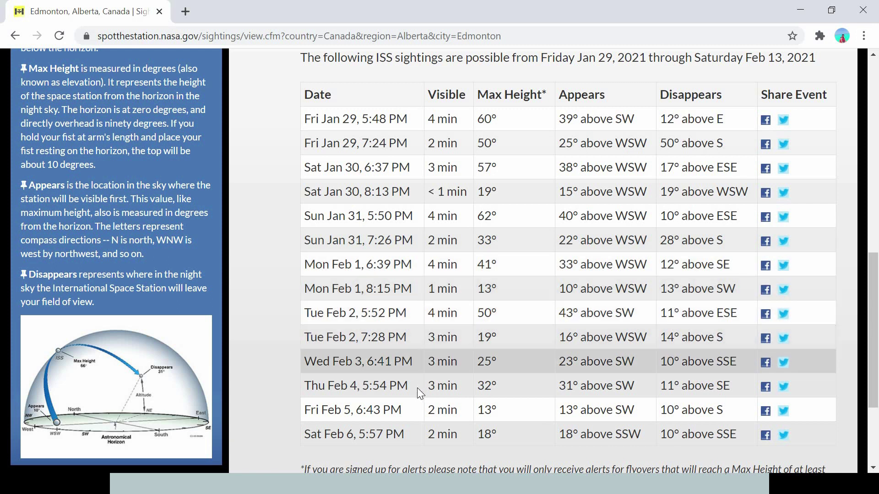
{"action": "scroll", "coordinate": [418, 389], "scroll_direction": "down", "scroll_amount": 2}
{"action": "scroll", "coordinate": [418, 389], "scroll_direction": "up", "scroll_amount": 2}
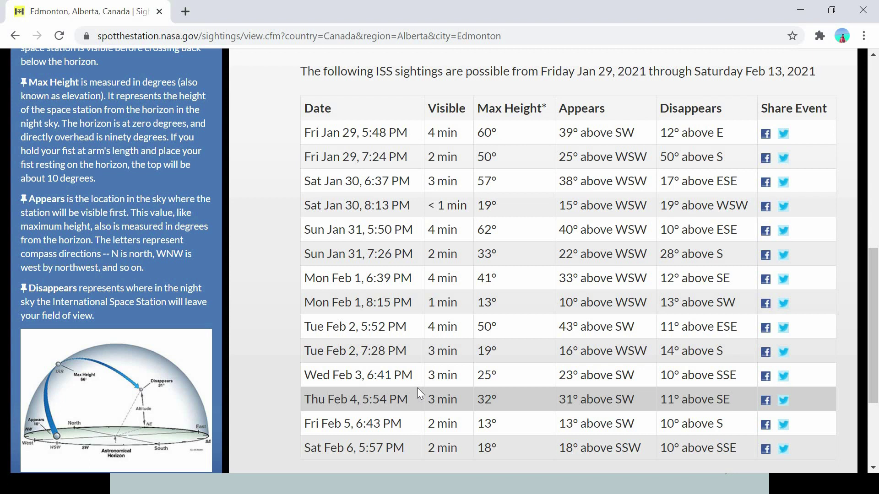
{"action": "left_click_drag", "start_coordinate": [322, 181], "coordinate": [438, 183]}
{"action": "left_click", "coordinate": [367, 180]}
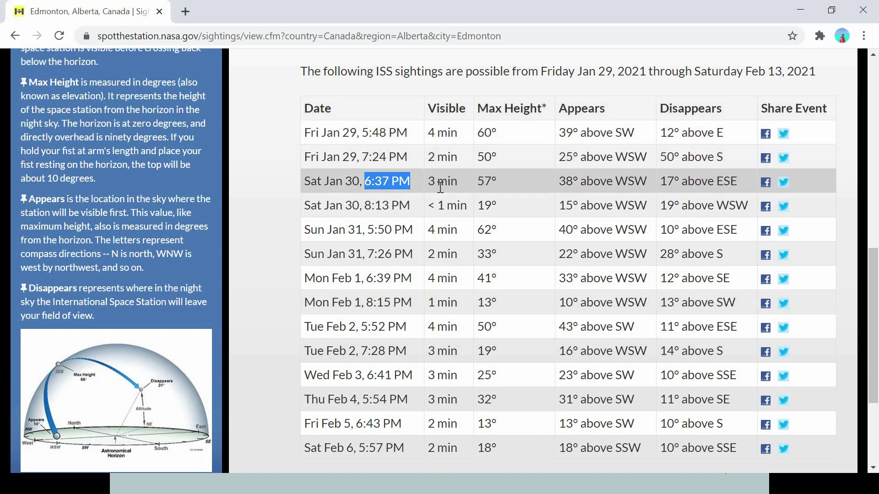
{"action": "left_click", "coordinate": [483, 179]}
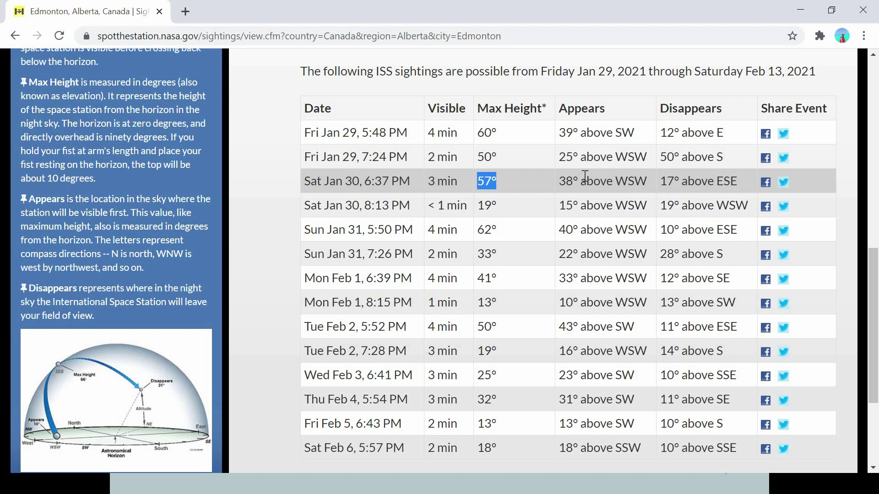
{"action": "double_click", "coordinate": [643, 180]}
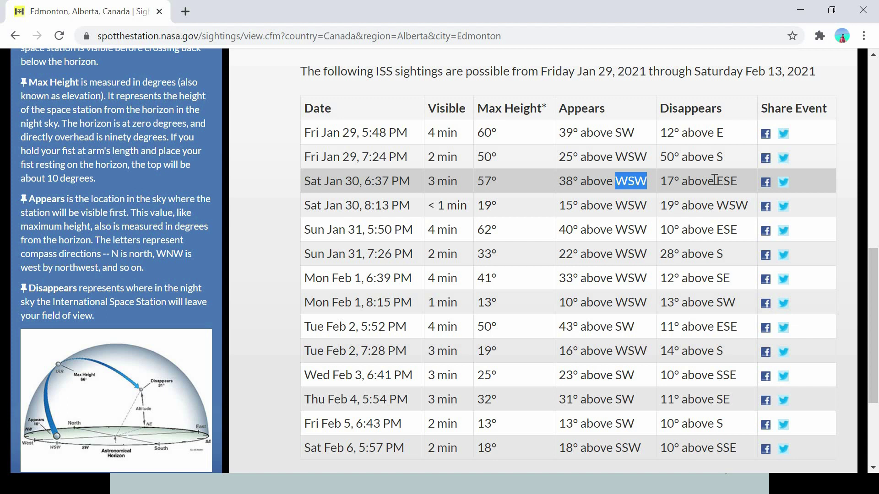
{"action": "left_click", "coordinate": [740, 184]}
{"action": "double_click", "coordinate": [740, 184]}
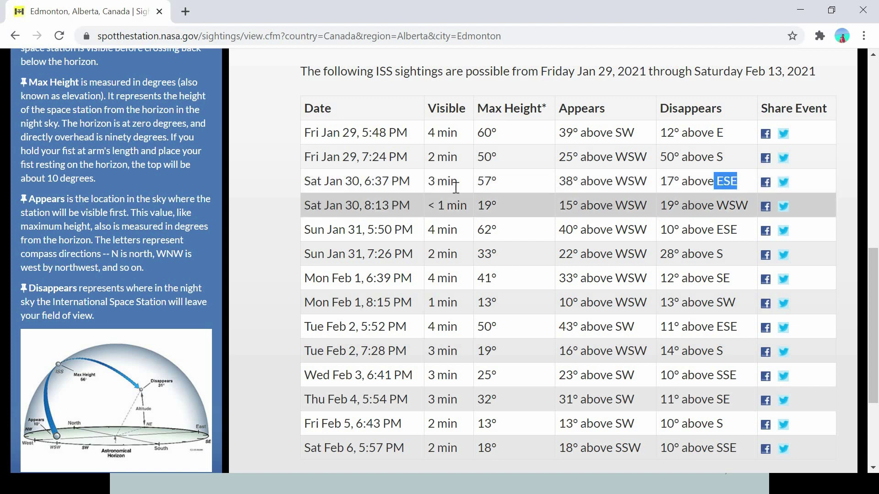
{"action": "left_click_drag", "start_coordinate": [311, 182], "coordinate": [413, 180]}
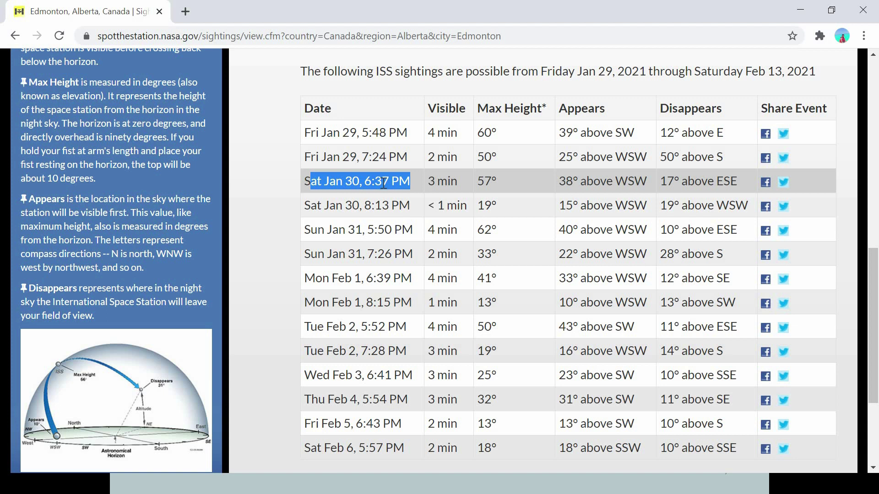
Return to the Imaging the ISS slide show and switch from it to Stellarium.
{"action": "key", "text": "super"}
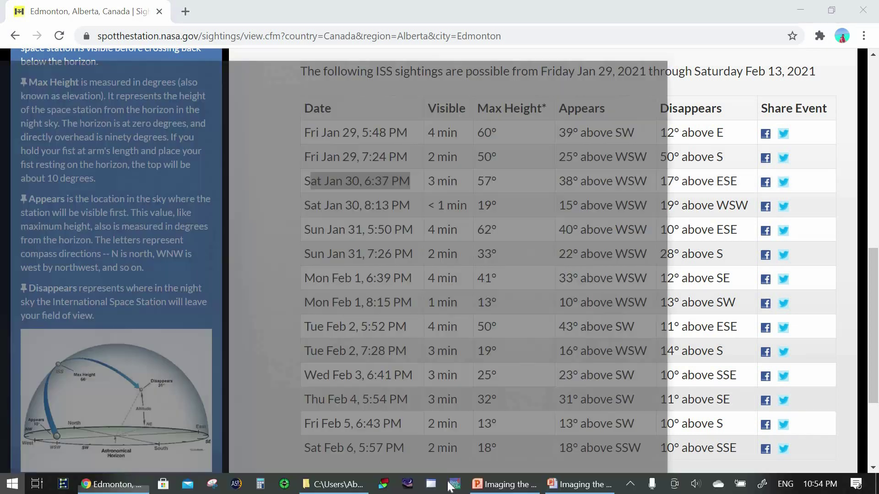
{"action": "mouse_move", "coordinate": [570, 485]}
{"action": "left_click", "coordinate": [616, 431]}
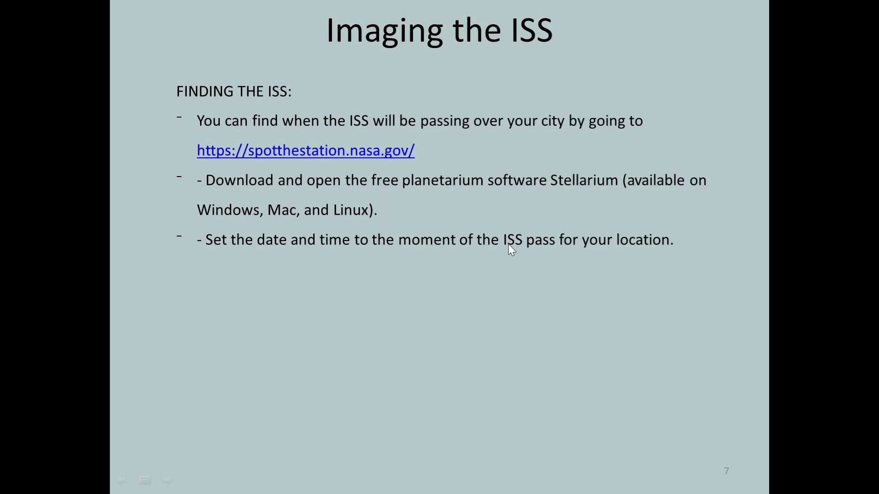
{"action": "key", "text": "super"}
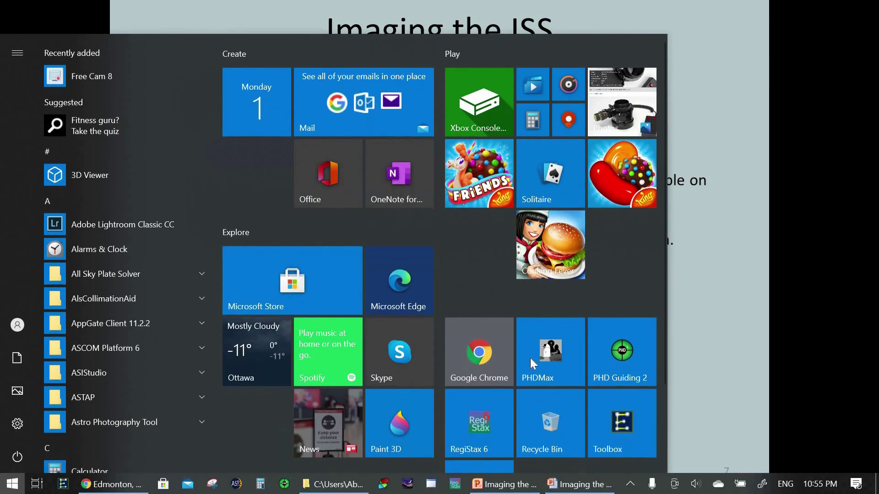
{"action": "left_click", "coordinate": [403, 486]}
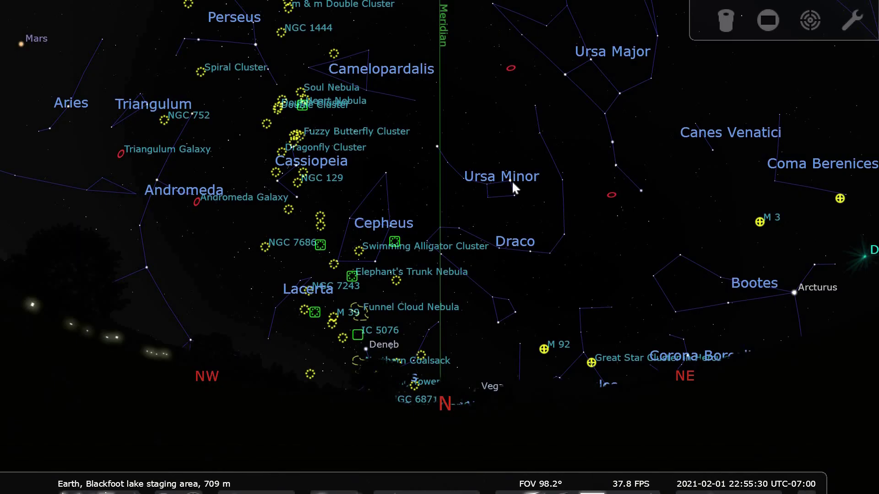
{"action": "mouse_move", "coordinate": [507, 198]}
{"action": "left_mouse_down"}
{"action": "mouse_move", "coordinate": [489, 268]}
{"action": "mouse_move", "coordinate": [526, 184]}
{"action": "mouse_move", "coordinate": [492, 192]}
{"action": "left_mouse_up"}
{"action": "key", "text": "Right"}
Recheck the date and time of the Sat Jan 30, 6:37 PM pass in Chrome and return to Stellarium.
{"action": "key", "text": "alt+Tab"}
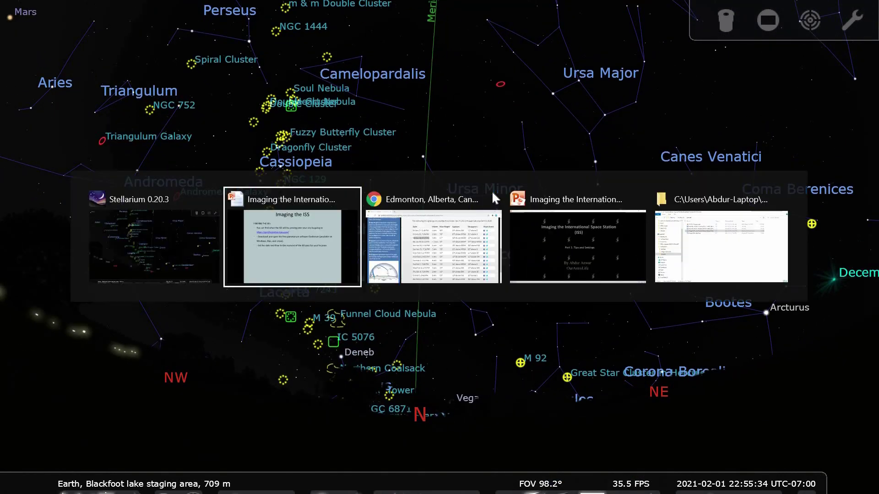
{"action": "key", "text": "alt+Tab"}
{"action": "key", "text": "alt+Tab"}
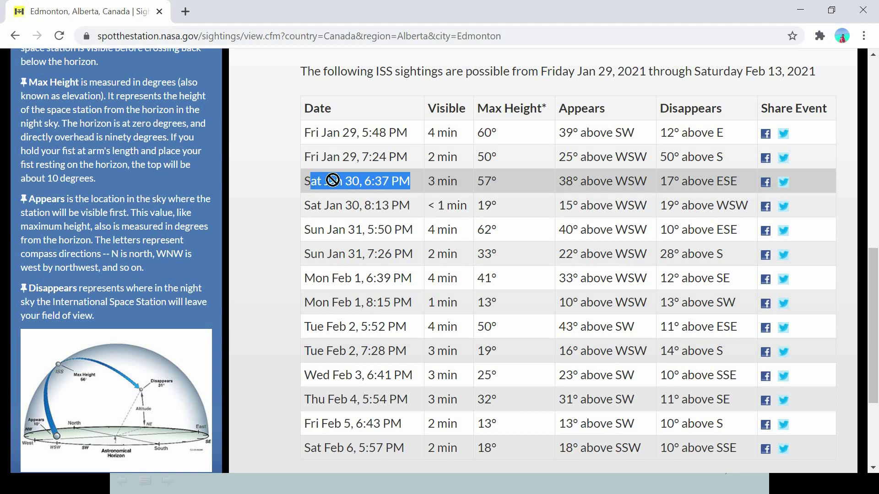
{"action": "left_click", "coordinate": [389, 181]}
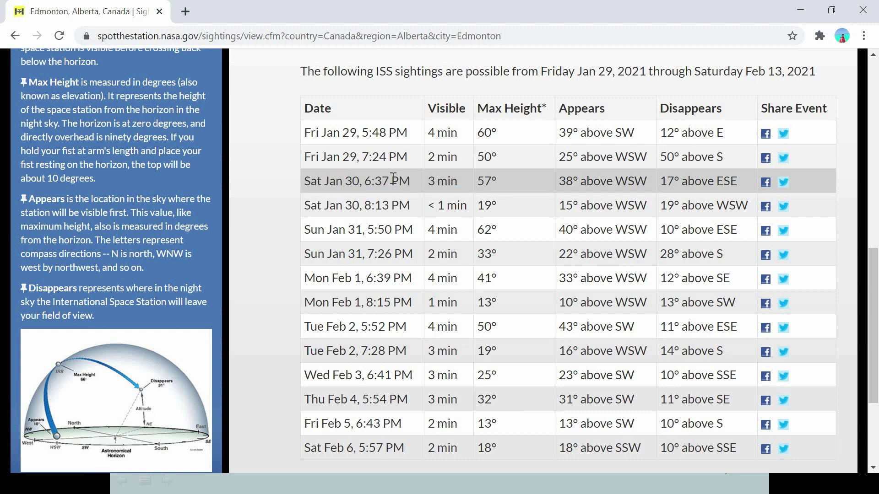
{"action": "key", "text": "alt+Tab"}
{"action": "key", "text": "alt+Tab"}
{"action": "key", "text": "alt+Tab"}
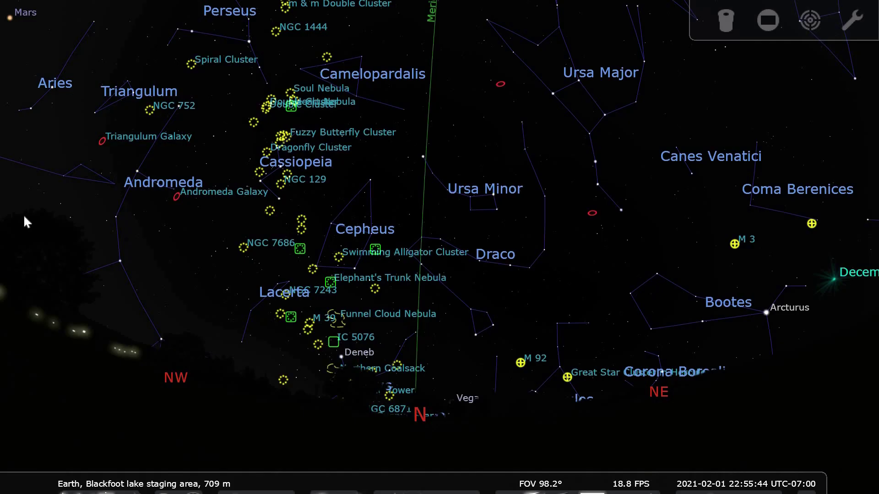
Set the planetarium's date to 2021-1-30 and its time to 18:37.
{"action": "mouse_move", "coordinate": [56, 217]}
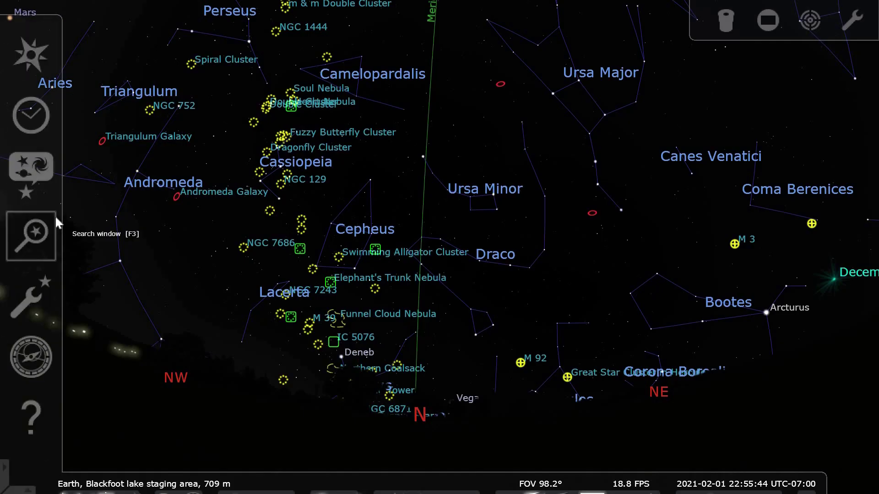
{"action": "left_click", "coordinate": [28, 113]}
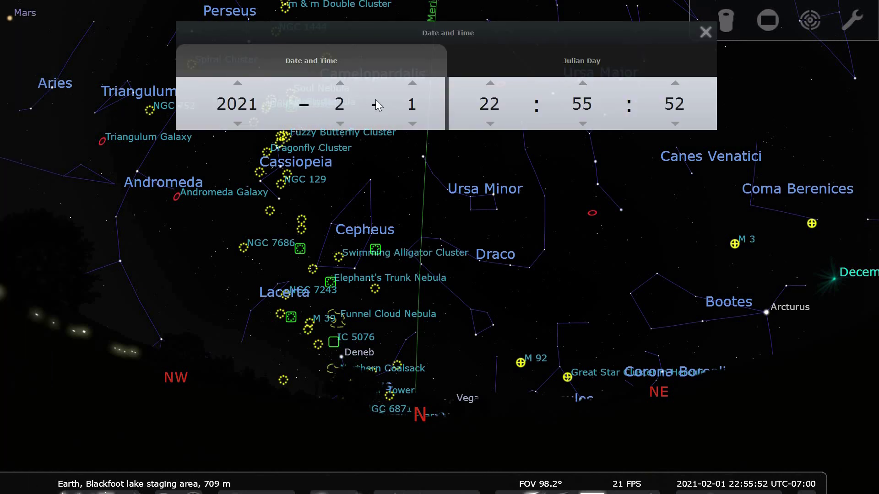
{"action": "left_click", "coordinate": [412, 123]}
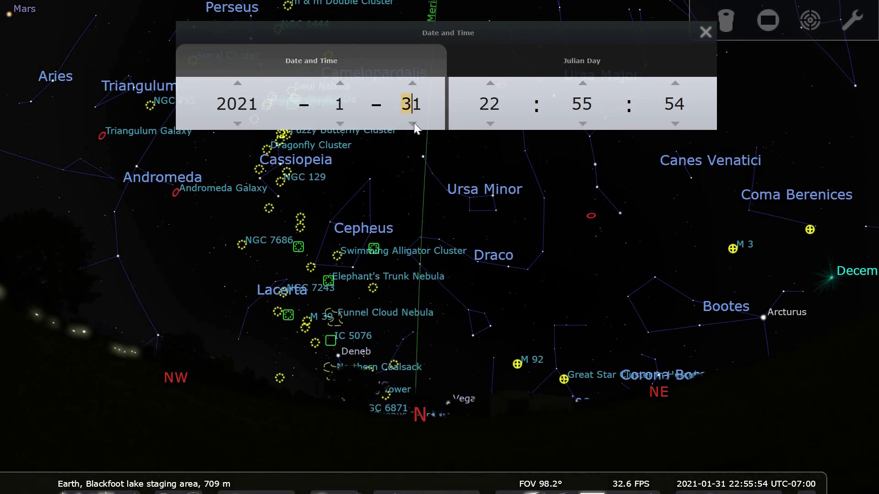
{"action": "left_click", "coordinate": [413, 124]}
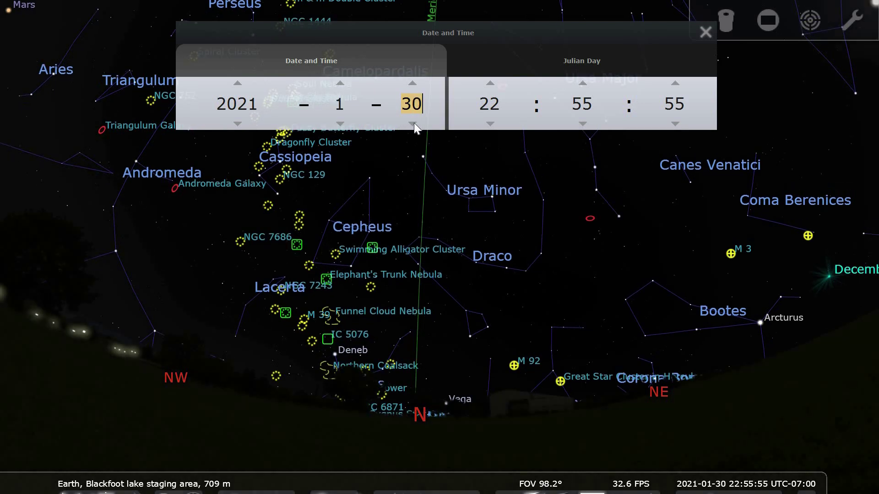
{"action": "left_click", "coordinate": [495, 105]}
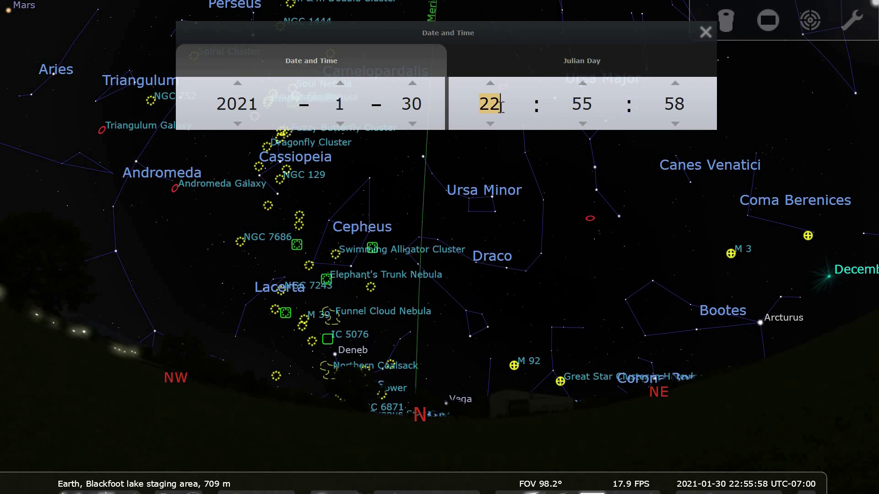
{"action": "type", "text": "18"}
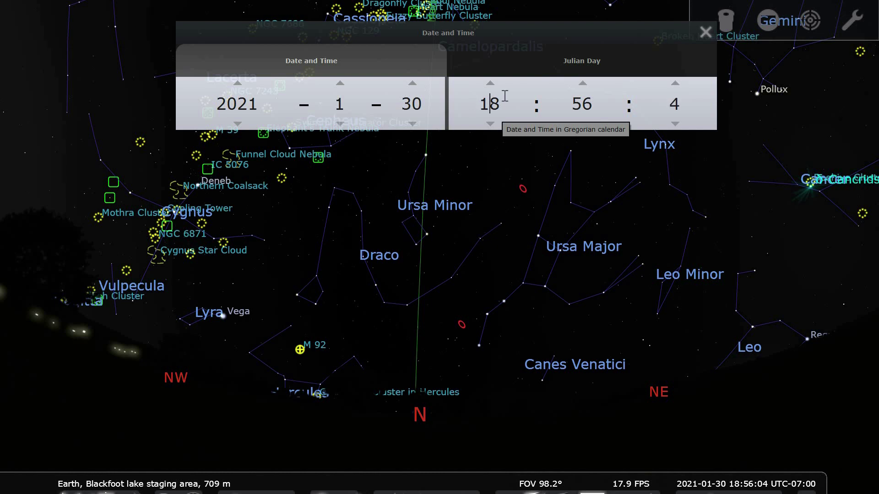
{"action": "double_click", "coordinate": [578, 104]}
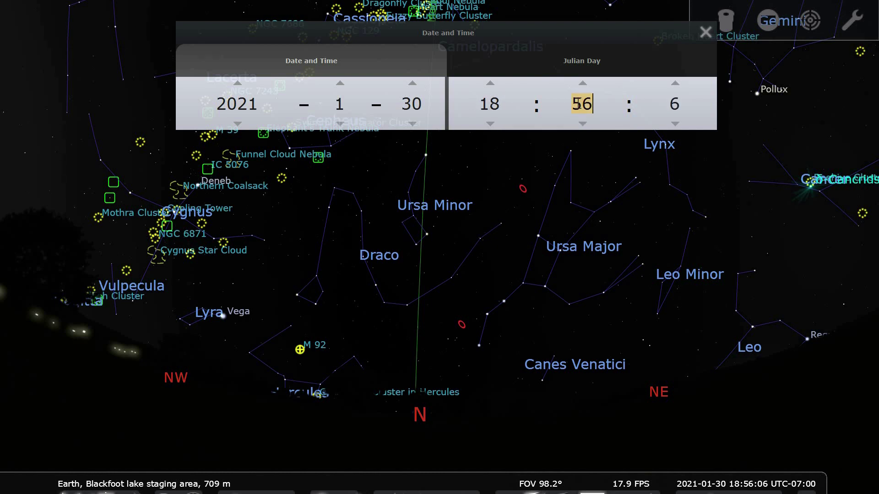
{"action": "type", "text": "37"}
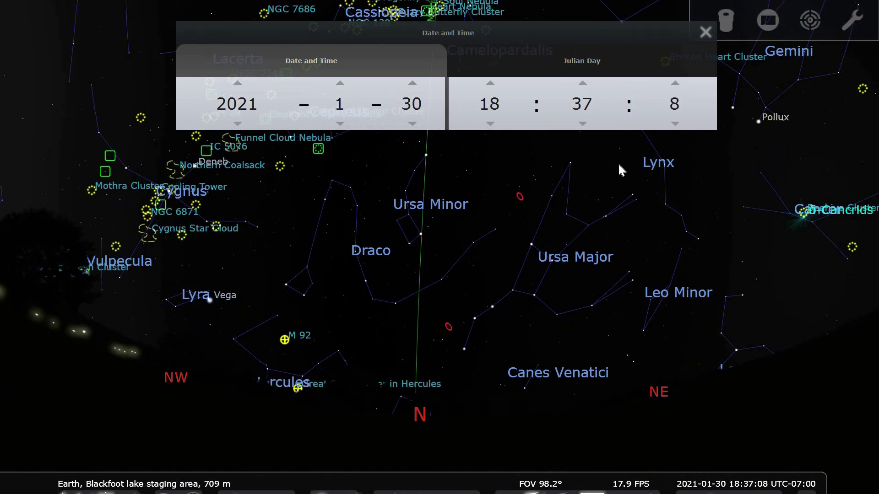
Check the time and appearing direction of the Sat Jan 30, 6:37 PM pass in Chrome's sightings table, and return to Stellarium.
{"action": "key", "text": "alt+Tab"}
{"action": "key", "text": "alt+Tab"}
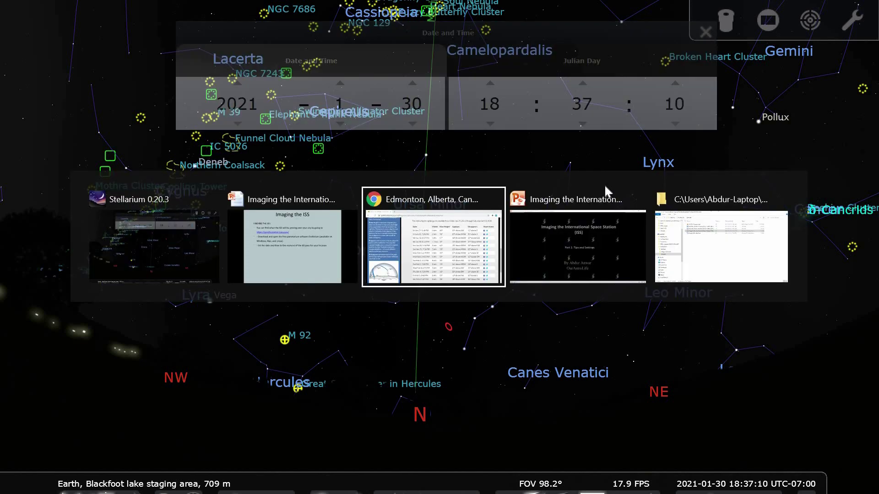
{"action": "key", "text": "alt+Tab"}
{"action": "key", "text": "alt+Tab"}
{"action": "key", "text": "alt+Tab"}
{"action": "key", "text": "alt+Tab"}
{"action": "key", "text": "alt+Tab"}
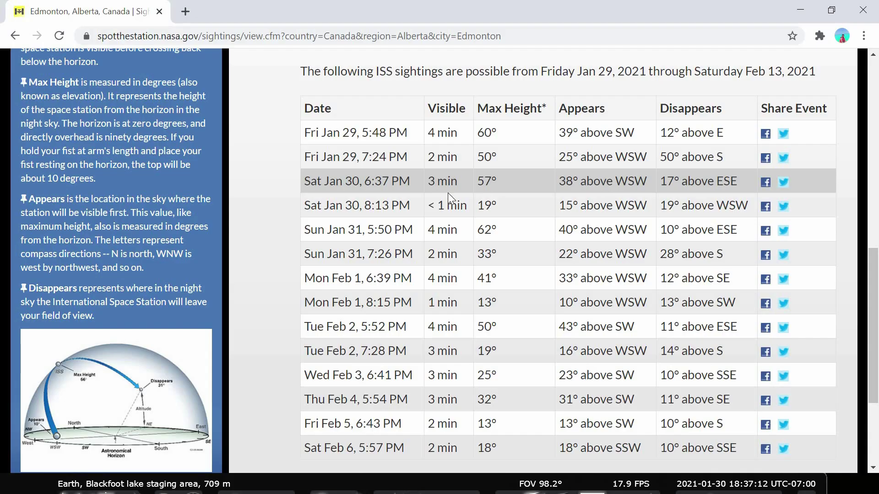
{"action": "left_click_drag", "start_coordinate": [391, 182], "coordinate": [358, 180]}
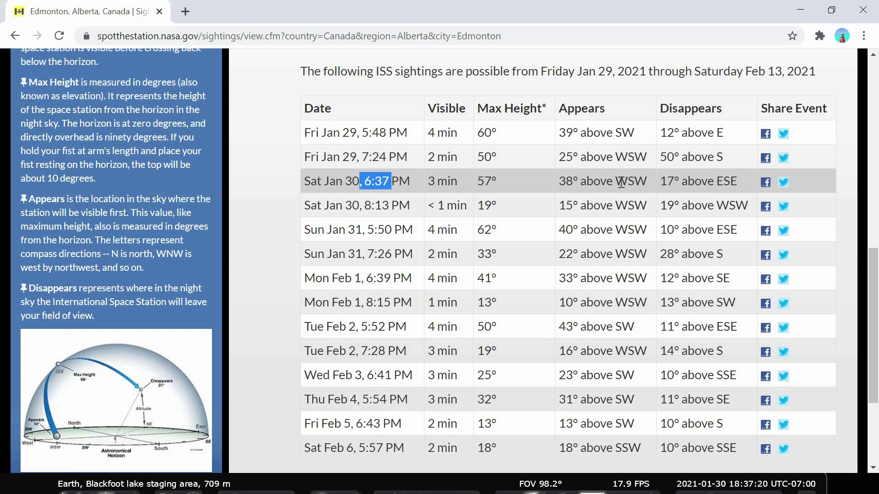
{"action": "key", "text": "alt+Tab"}
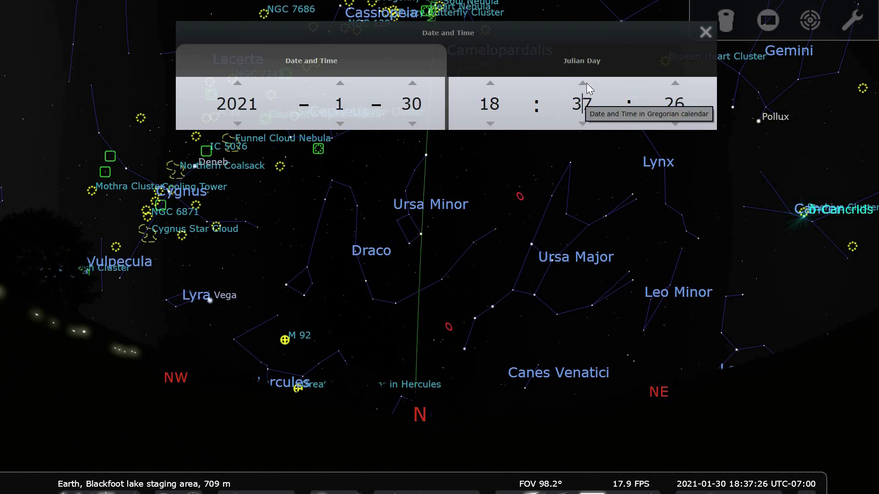
Pause the planetarium's time at 18:37:32 and turn the sky view from north to southwest.
{"action": "mouse_move", "coordinate": [497, 455]}
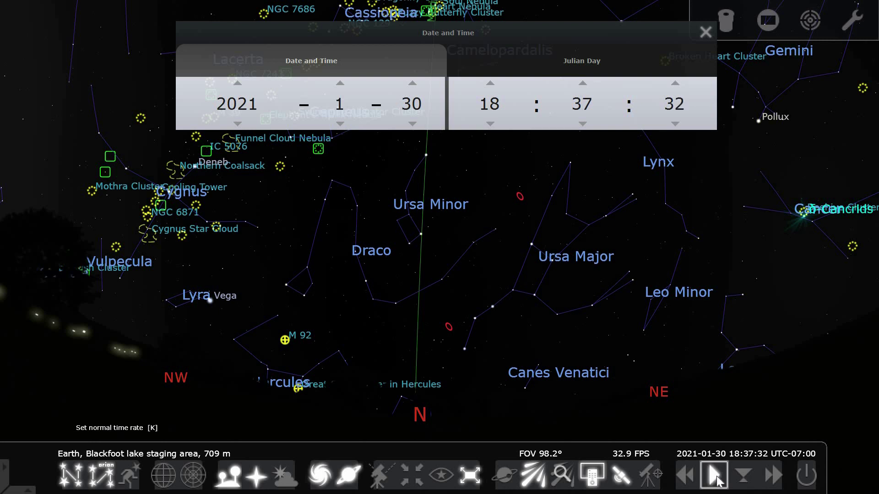
{"action": "left_click", "coordinate": [716, 481]}
{"action": "left_click_drag", "start_coordinate": [466, 311], "coordinate": [330, 291]}
{"action": "left_click_drag", "start_coordinate": [663, 238], "coordinate": [390, 255]}
{"action": "left_click_drag", "start_coordinate": [653, 241], "coordinate": [451, 241]}
{"action": "left_click_drag", "start_coordinate": [558, 228], "coordinate": [445, 252]}
{"action": "left_click_drag", "start_coordinate": [615, 204], "coordinate": [618, 214]}
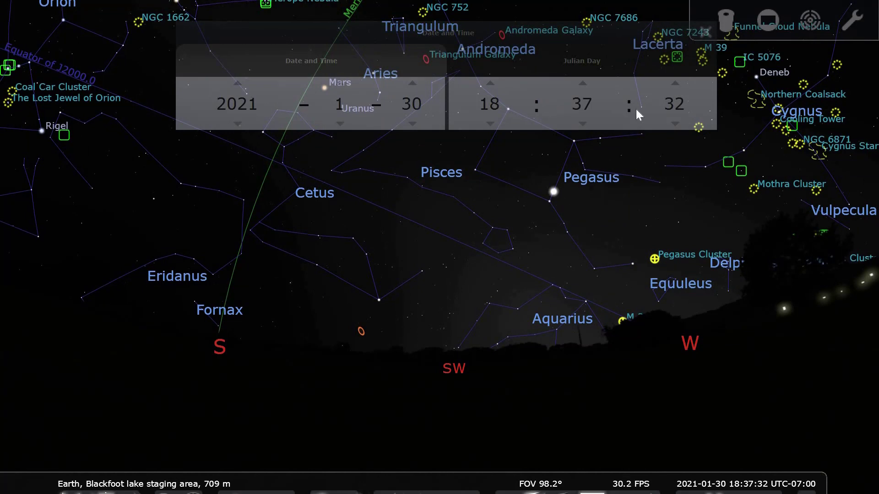
Step the time forward to 18:37:46 and follow the bright satellite climbing through Pegasus.
{"action": "left_click", "coordinate": [675, 84]}
{"action": "left_click", "coordinate": [675, 83]}
{"action": "left_click", "coordinate": [674, 83]}
{"action": "left_click", "coordinate": [674, 83]}
{"action": "left_click", "coordinate": [674, 83]}
{"action": "left_click", "coordinate": [675, 83]}
{"action": "left_click", "coordinate": [674, 83]}
{"action": "left_click", "coordinate": [674, 84]}
{"action": "left_click", "coordinate": [674, 83]}
{"action": "left_click", "coordinate": [675, 84]}
{"action": "left_click", "coordinate": [675, 84]}
{"action": "left_click", "coordinate": [674, 84]}
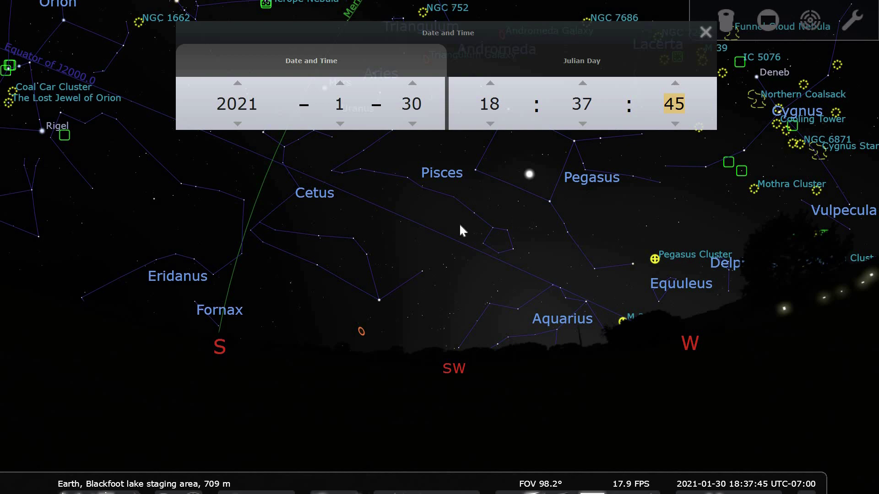
{"action": "left_click_drag", "start_coordinate": [501, 252], "coordinate": [641, 326]}
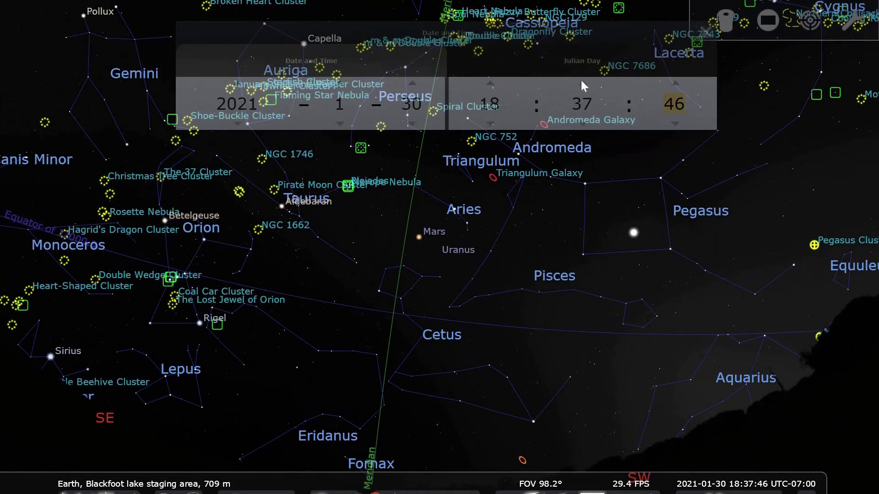
Advance the time to 18:38:58, following the bright satellite as it passes near Mars in the southern sky.
{"action": "left_click", "coordinate": [581, 84]}
{"action": "key", "text": "Left"}
{"action": "left_click_drag", "start_coordinate": [486, 206], "coordinate": [472, 198]}
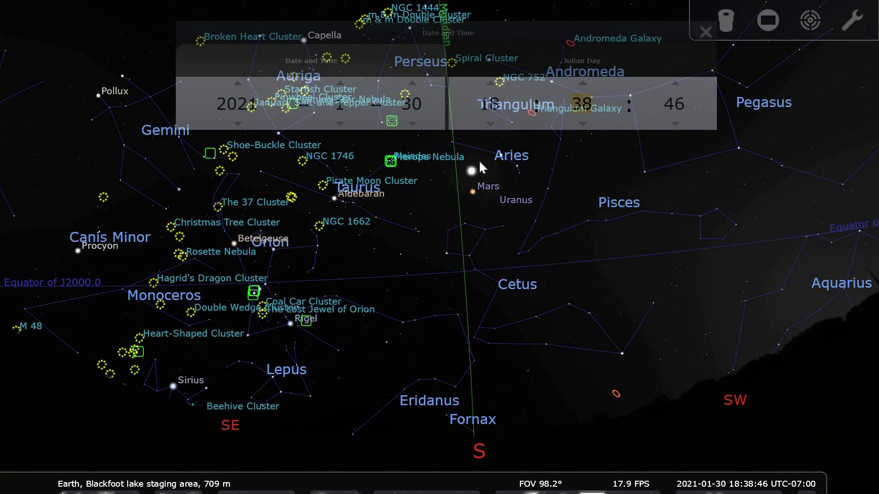
{"action": "left_click", "coordinate": [675, 83]}
{"action": "left_click", "coordinate": [675, 83]}
{"action": "left_click", "coordinate": [674, 82]}
{"action": "left_click", "coordinate": [675, 83]}
{"action": "left_click", "coordinate": [675, 83]}
{"action": "left_click", "coordinate": [675, 82]}
{"action": "left_click", "coordinate": [674, 82]}
{"action": "left_click", "coordinate": [675, 83]}
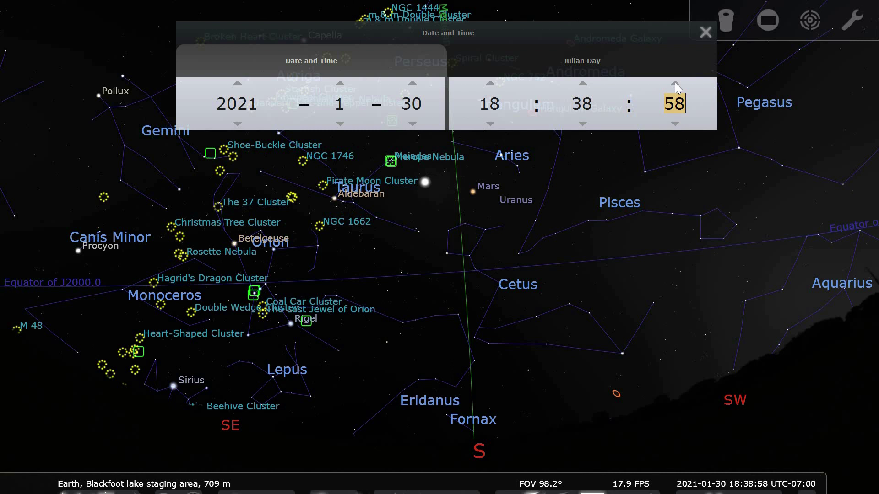
Advance the time to 18:39:25, center the southeastern sky, and select the bright satellite beside Aldebaran to show its details.
{"action": "left_click_drag", "start_coordinate": [355, 270], "coordinate": [462, 210]}
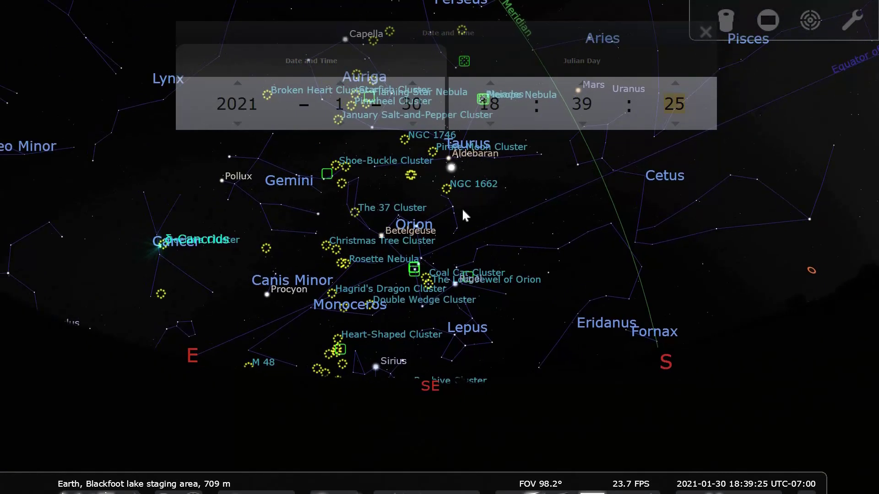
{"action": "left_click", "coordinate": [459, 173]}
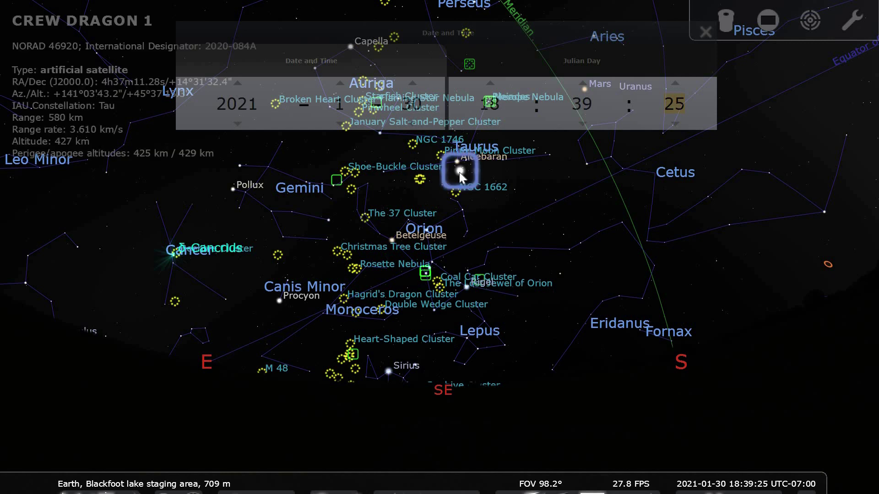
{"action": "left_click_drag", "start_coordinate": [512, 224], "coordinate": [510, 227]}
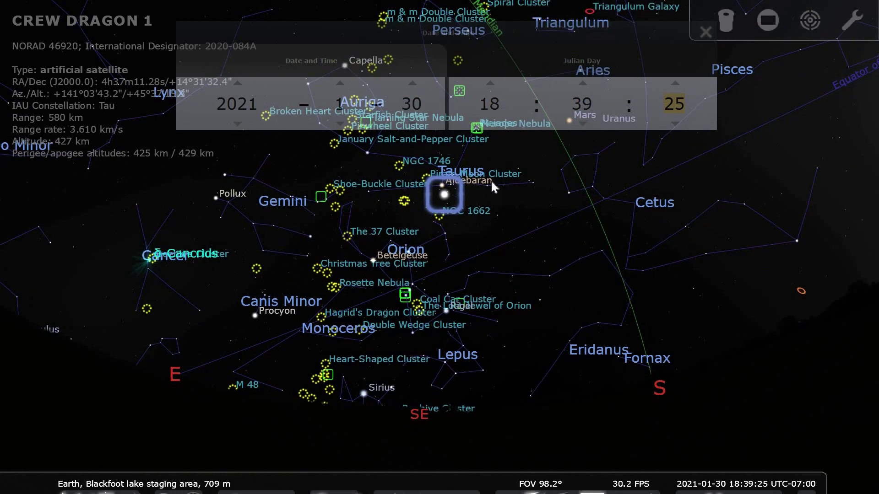
Set the time back to 18:38:58 and turn the view south to the selected satellite.
{"action": "left_click", "coordinate": [529, 50]}
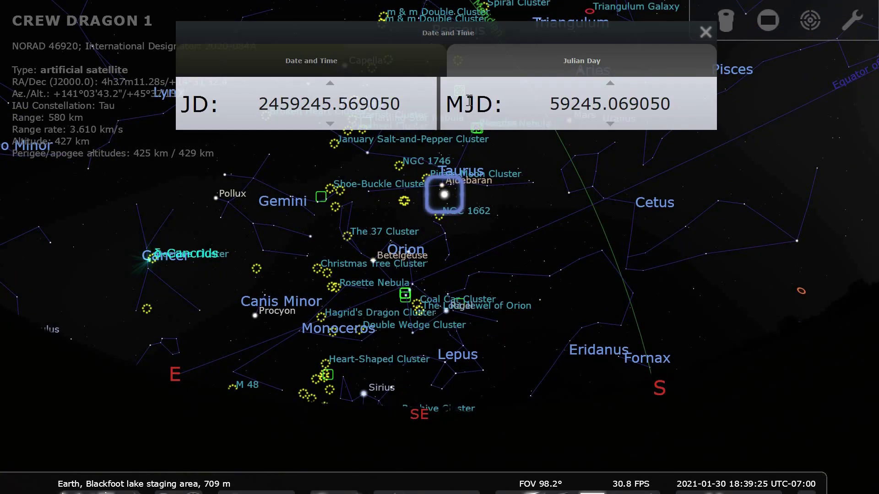
{"action": "left_click", "coordinate": [423, 54]}
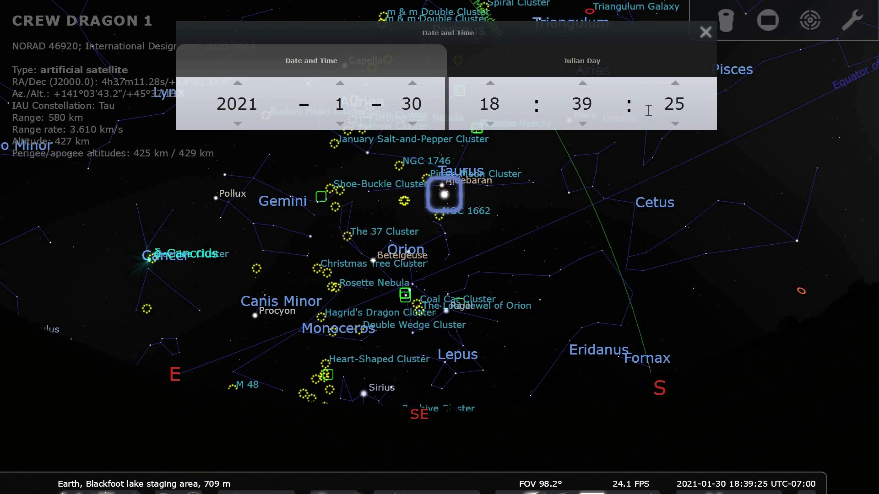
{"action": "left_click_drag", "start_coordinate": [676, 121], "coordinate": [676, 121]}
{"action": "left_click_drag", "start_coordinate": [452, 217], "coordinate": [323, 220]}
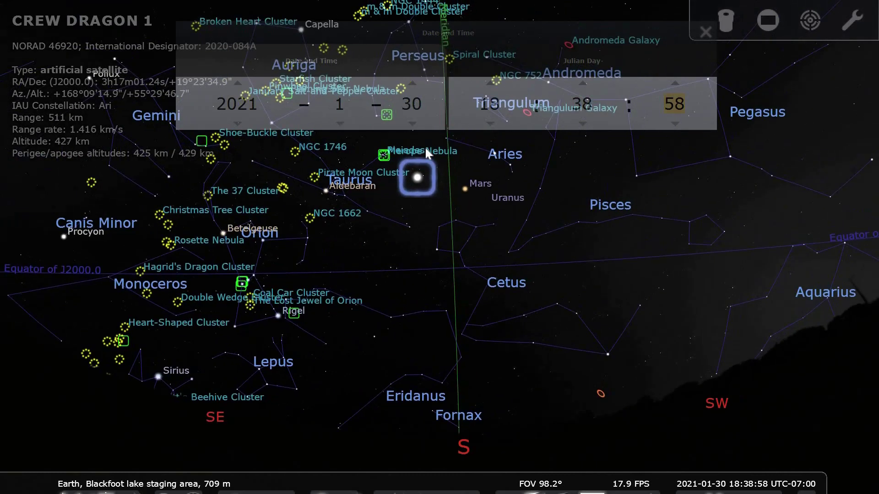
Advance the time to 18:39:00 and glance at the Julian Day values before returning to the calendar date and time.
{"action": "left_click", "coordinate": [545, 48]}
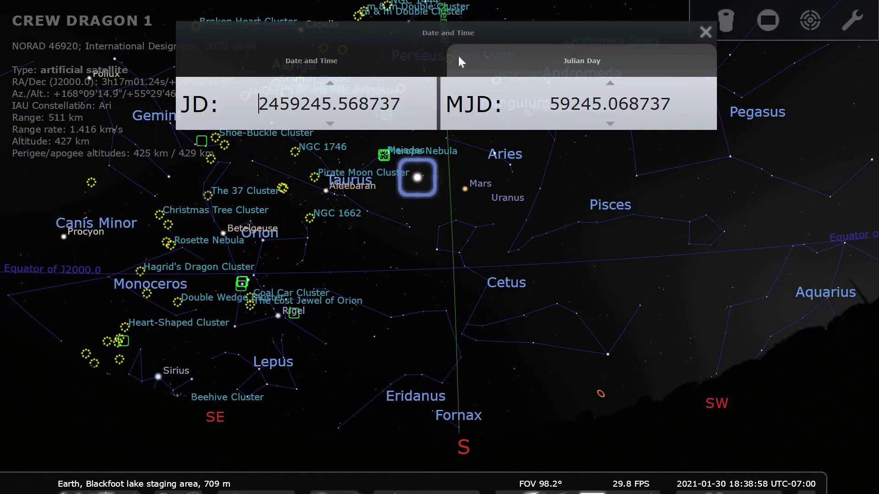
{"action": "left_click", "coordinate": [430, 59]}
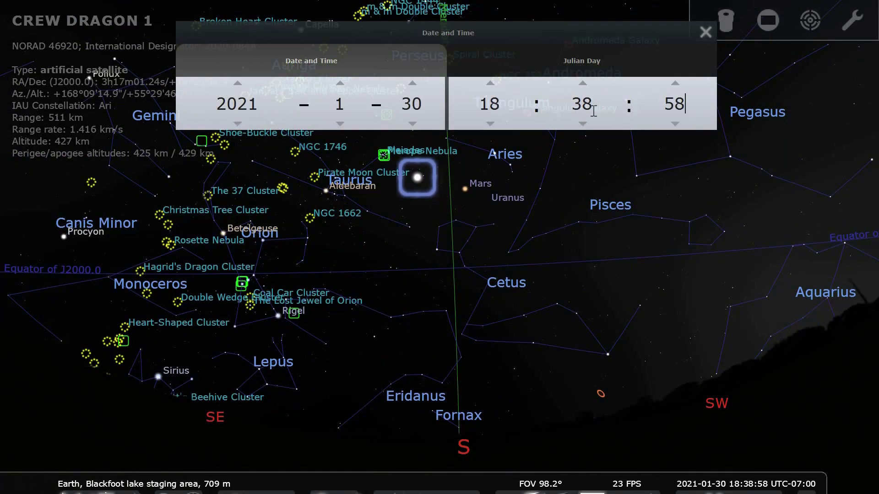
{"action": "double_click", "coordinate": [676, 82]}
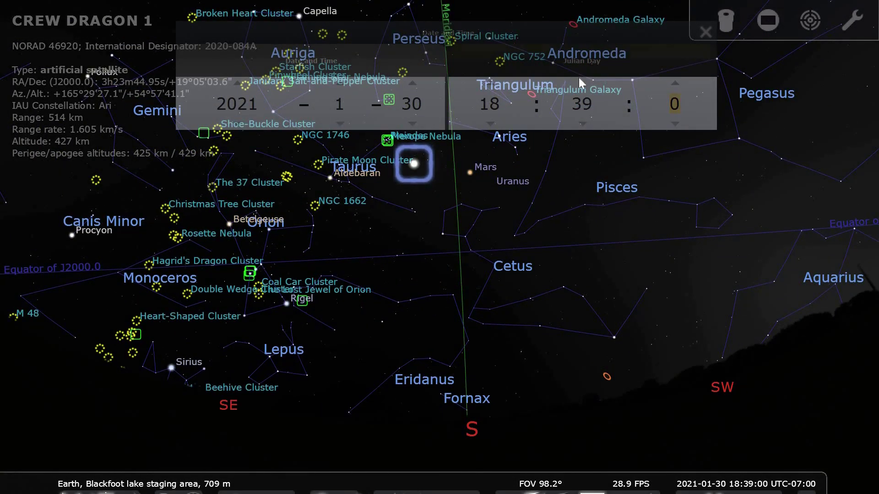
{"action": "left_click", "coordinate": [573, 57]}
{"action": "left_click", "coordinate": [426, 68]}
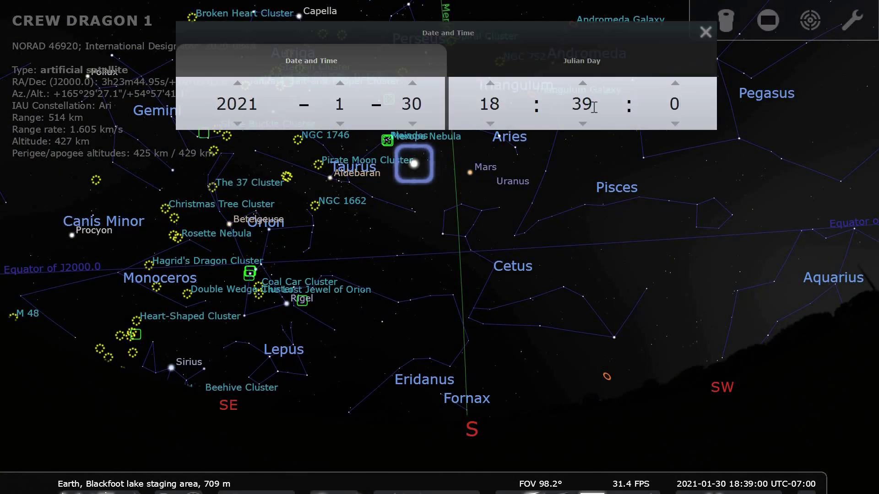